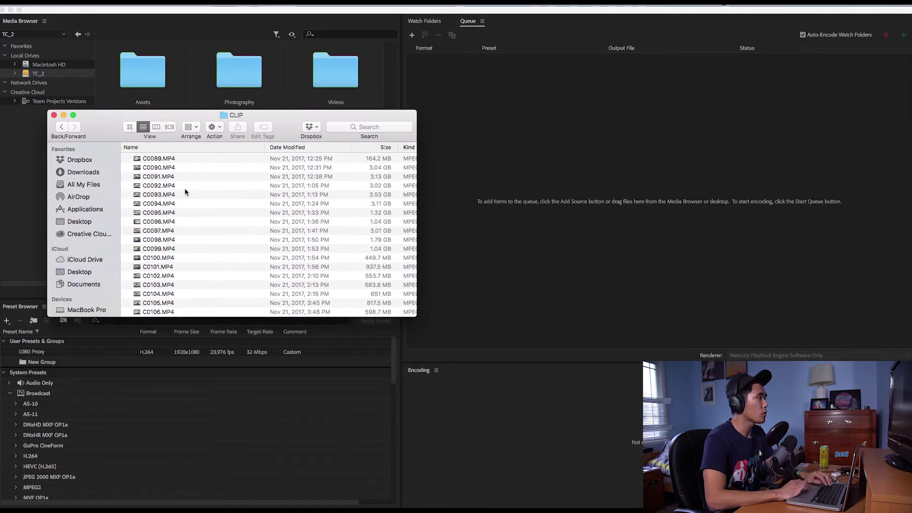
Step: Select clips C0089.MP4 through C0167.MP4 in Finder and drag them into the Media Encoder queue
{"action": "left_click", "coordinate": [155, 159]}
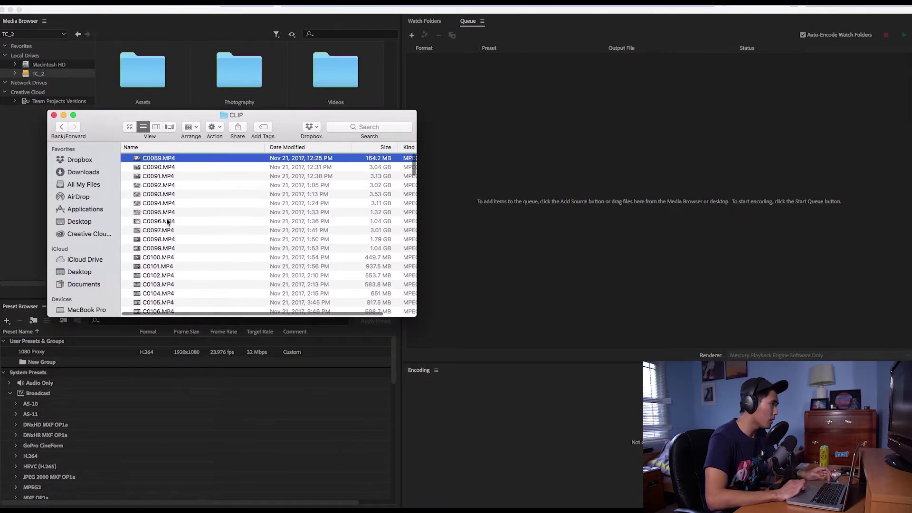
{"action": "scroll", "coordinate": [167, 222], "scroll_direction": "down", "scroll_amount": 20}
{"action": "scroll", "coordinate": [168, 222], "scroll_direction": "down", "scroll_amount": 5}
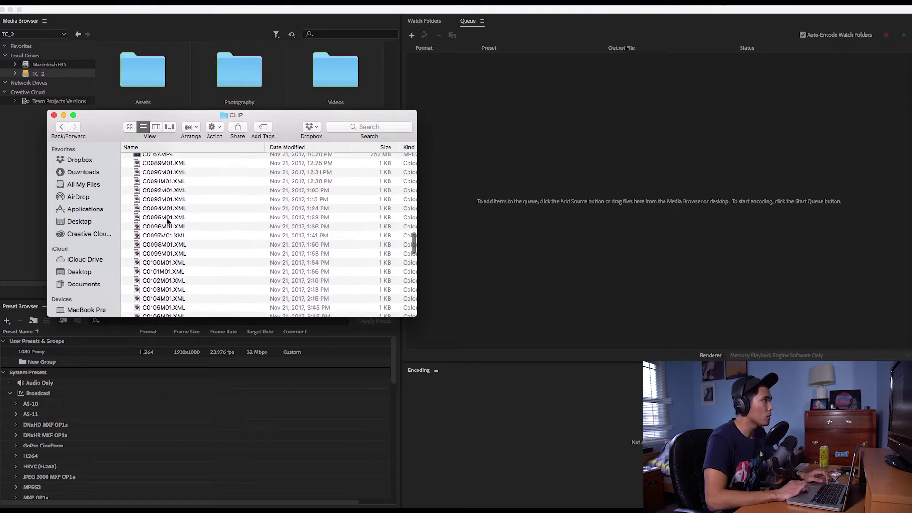
{"action": "scroll", "coordinate": [162, 216], "scroll_direction": "up", "scroll_amount": 3}
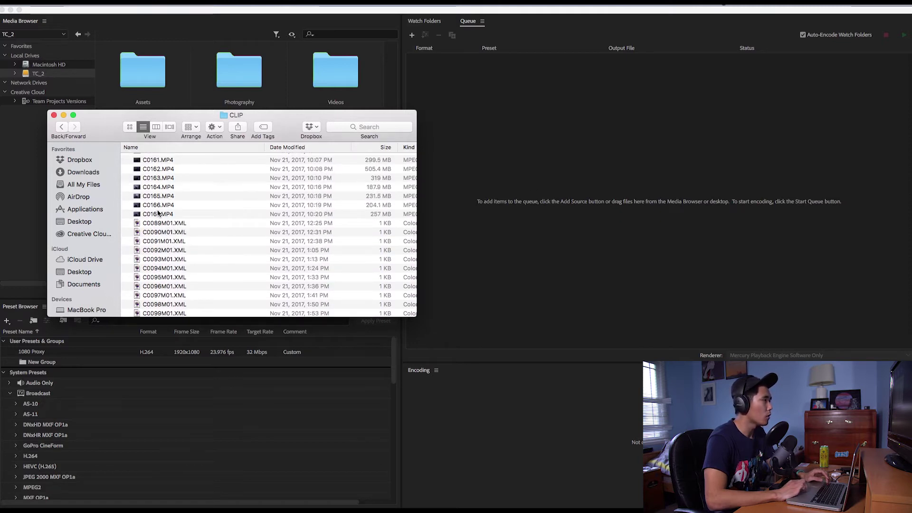
{"action": "left_click", "coordinate": [159, 214], "text": "shift"}
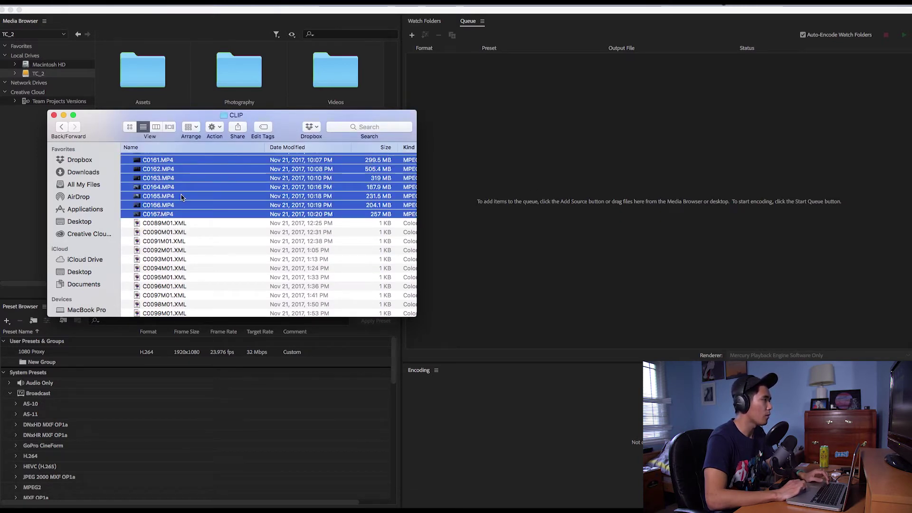
{"action": "scroll", "coordinate": [181, 198], "scroll_direction": "up", "scroll_amount": 12}
{"action": "scroll", "coordinate": [181, 198], "scroll_direction": "up", "scroll_amount": 10}
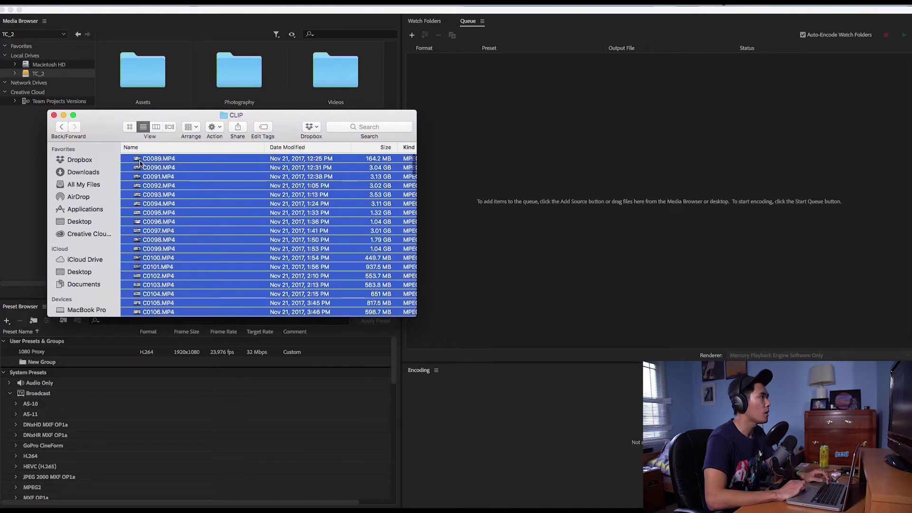
{"action": "left_click_drag", "start_coordinate": [319, 159], "coordinate": [567, 136]}
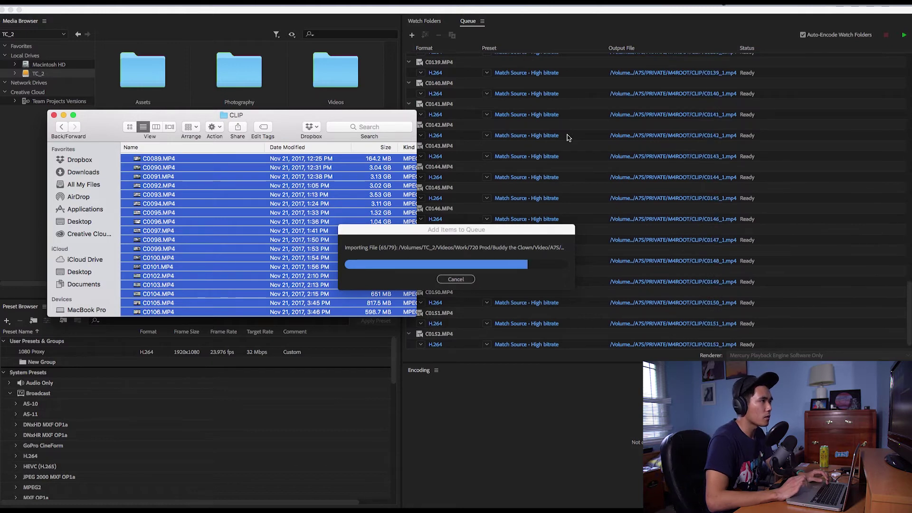
{"action": "left_click", "coordinate": [666, 202]}
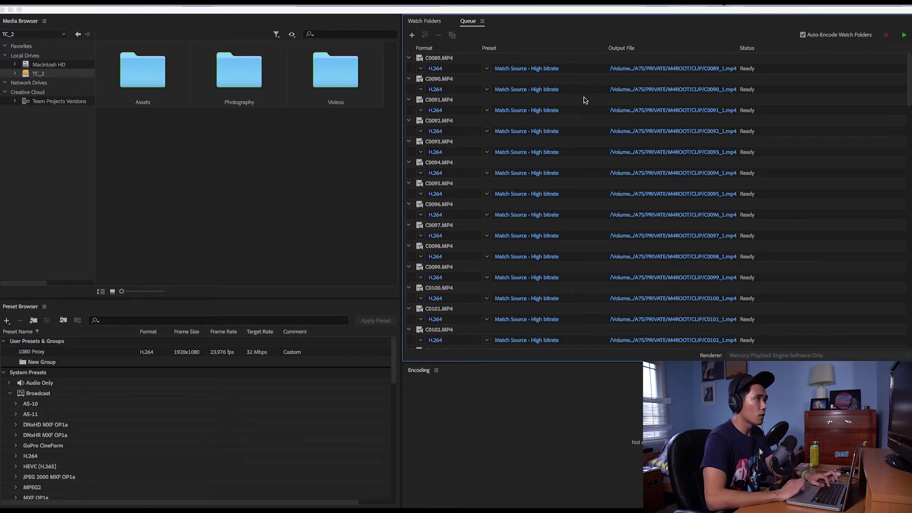
Step: Select every queued job in Media Encoder and open their shared Export Settings
{"action": "left_click", "coordinate": [584, 78]}
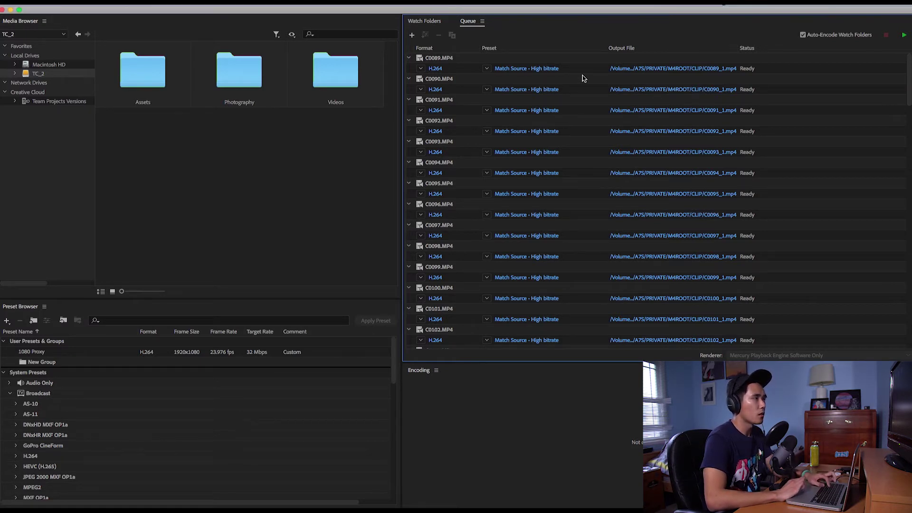
{"action": "key", "text": "super+a"}
{"action": "scroll", "coordinate": [561, 80], "scroll_direction": "up", "scroll_amount": 15}
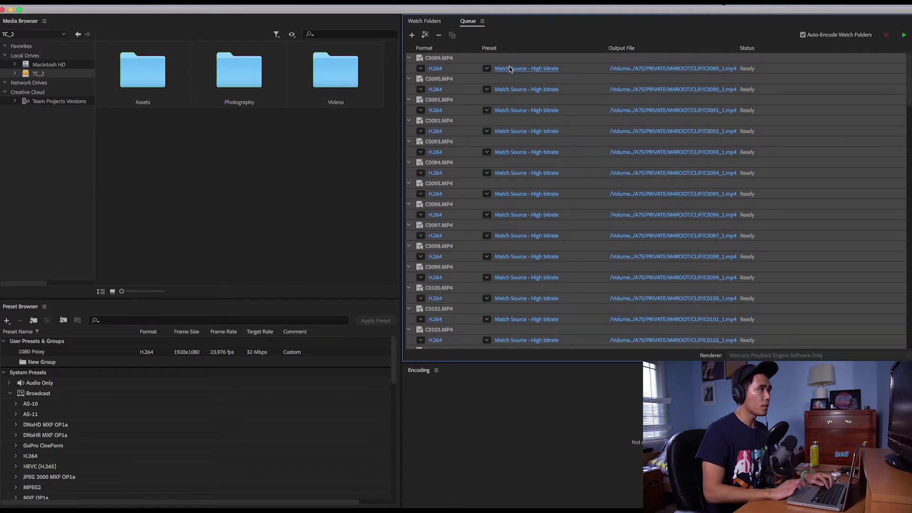
{"action": "left_click", "coordinate": [510, 70]}
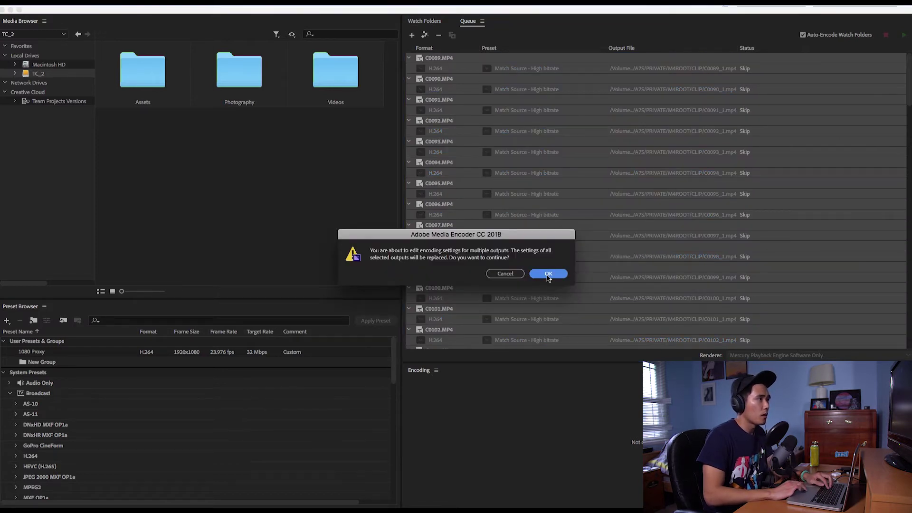
{"action": "key", "text": "Return"}
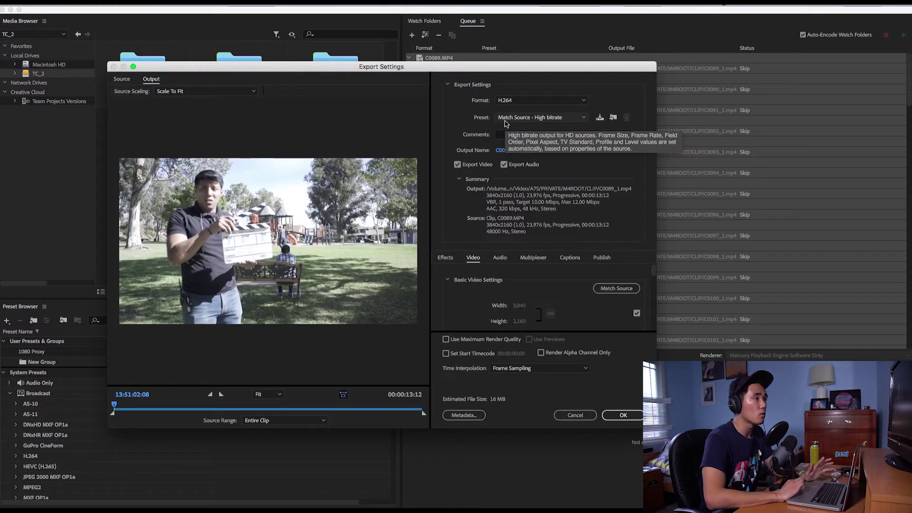
Step: Apply the YouTube 720p HD preset to the queued jobs
{"action": "left_click", "coordinate": [506, 118]}
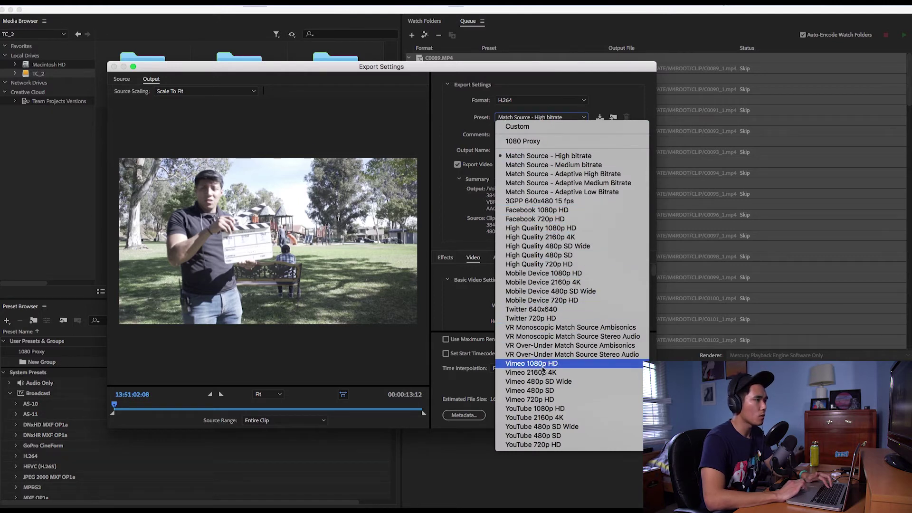
{"action": "key", "text": "Down"}
{"action": "key", "text": "Down"}
{"action": "key", "text": "Down"}
{"action": "key", "text": "Down"}
{"action": "key", "text": "Down"}
{"action": "key", "text": "Down"}
{"action": "key", "text": "Down"}
{"action": "key", "text": "Down"}
{"action": "key", "text": "Down"}
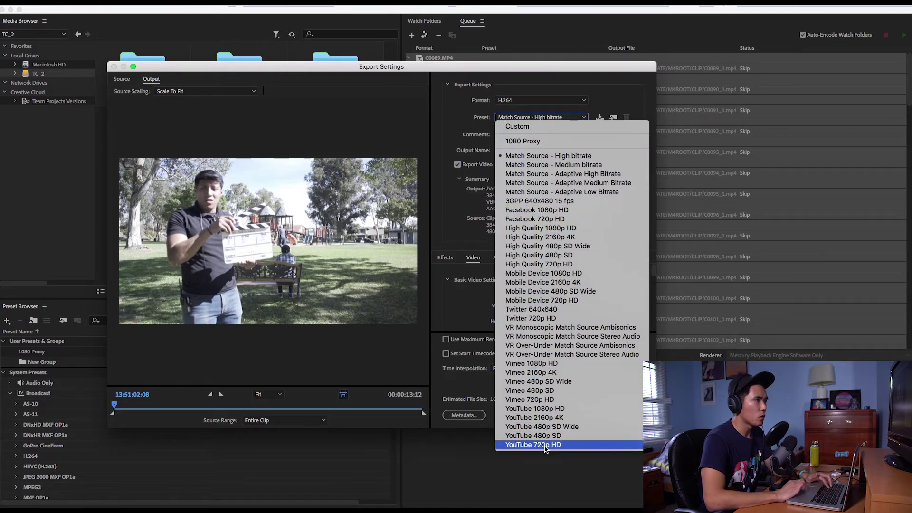
{"action": "key", "text": "Return"}
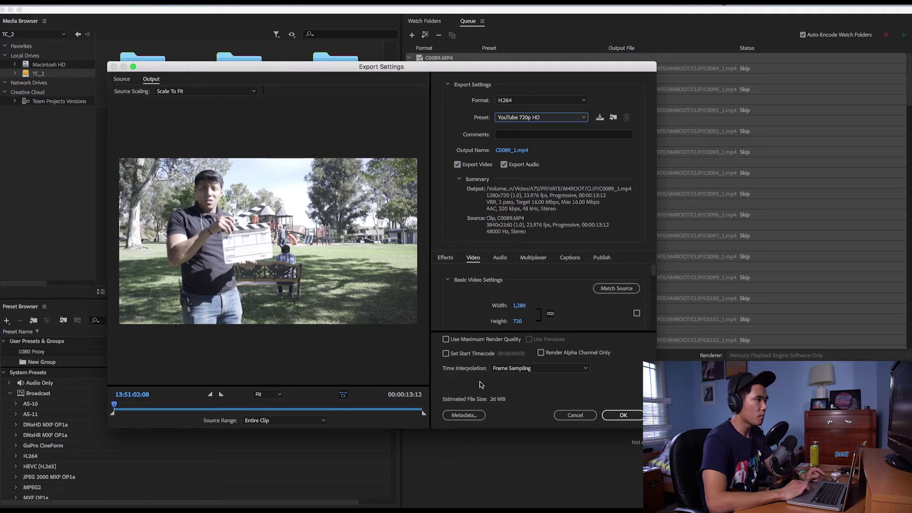
Step: Set Target Bitrate and Maximum Bitrate both to 2 Mbps
{"action": "scroll", "coordinate": [453, 294], "scroll_direction": "down", "scroll_amount": 5}
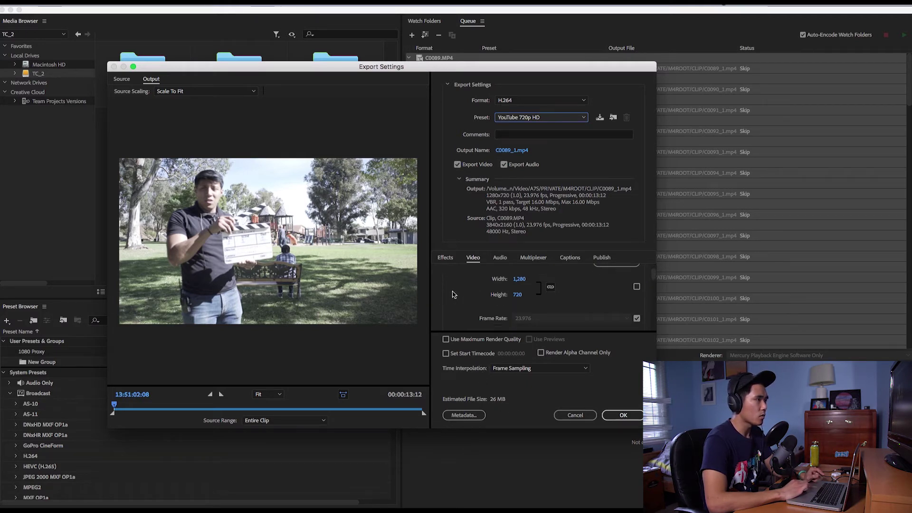
{"action": "scroll", "coordinate": [449, 299], "scroll_direction": "down", "scroll_amount": 8}
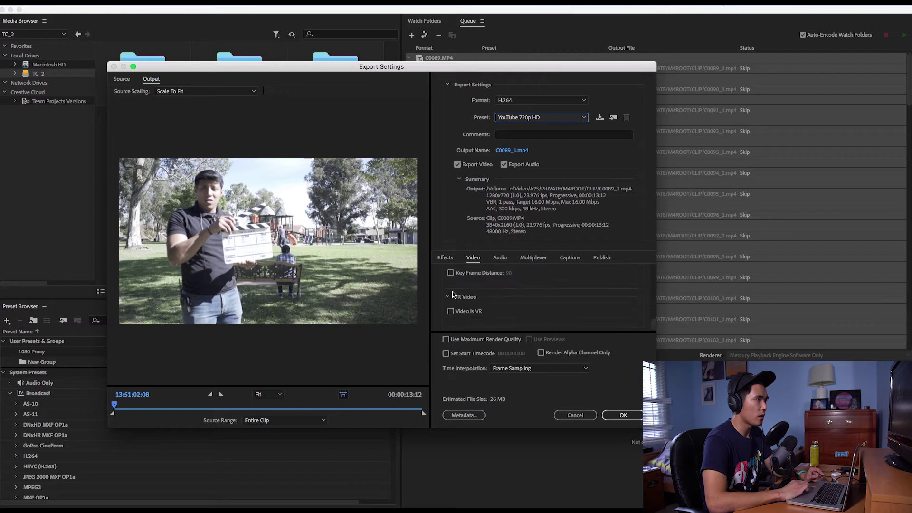
{"action": "scroll", "coordinate": [446, 306], "scroll_direction": "up", "scroll_amount": 2}
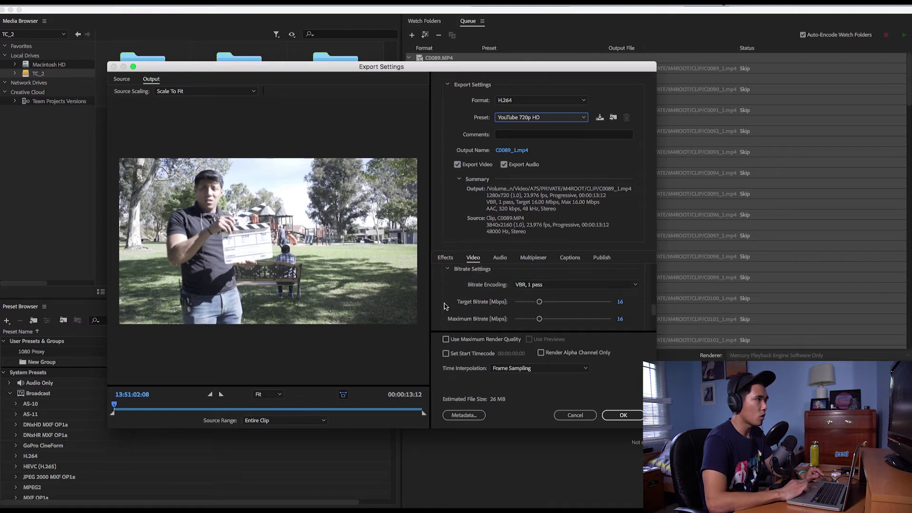
{"action": "left_click", "coordinate": [620, 302]}
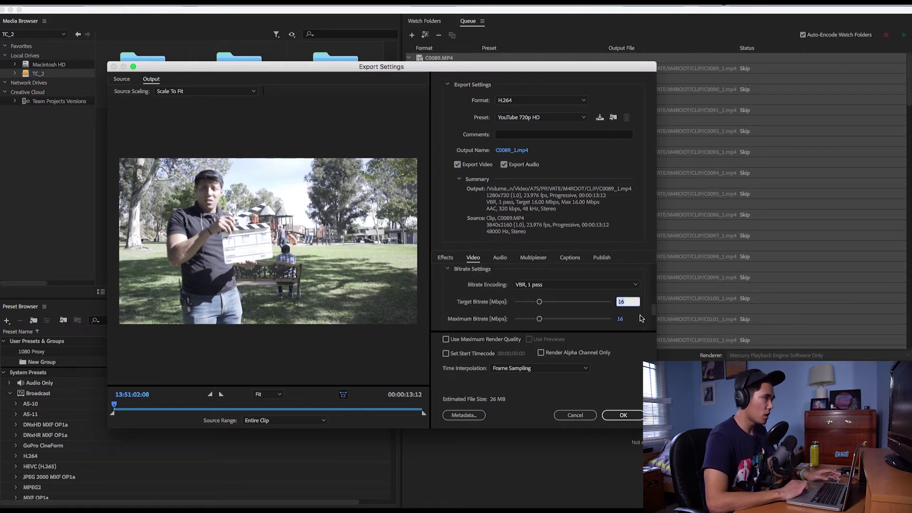
{"action": "type", "text": "2"}
{"action": "key", "text": "Return"}
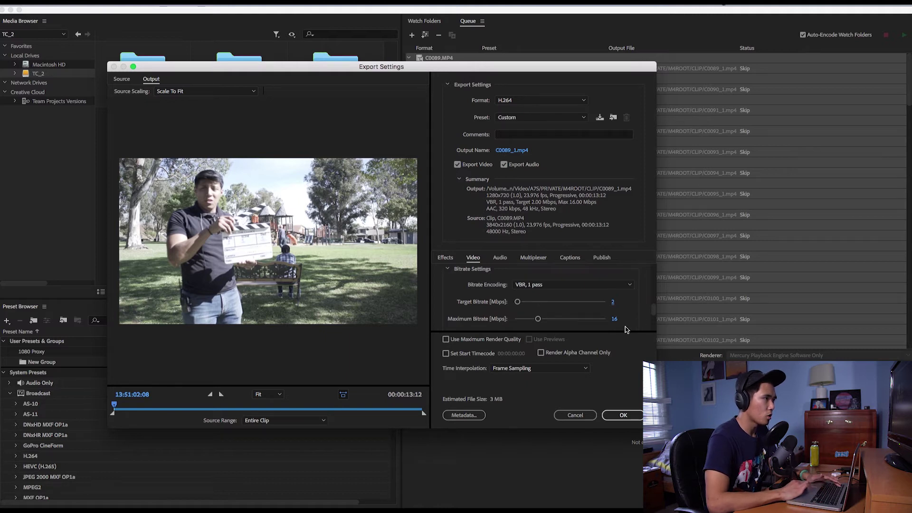
{"action": "left_click", "coordinate": [615, 319]}
{"action": "type", "text": "2"}
{"action": "key", "text": "Return"}
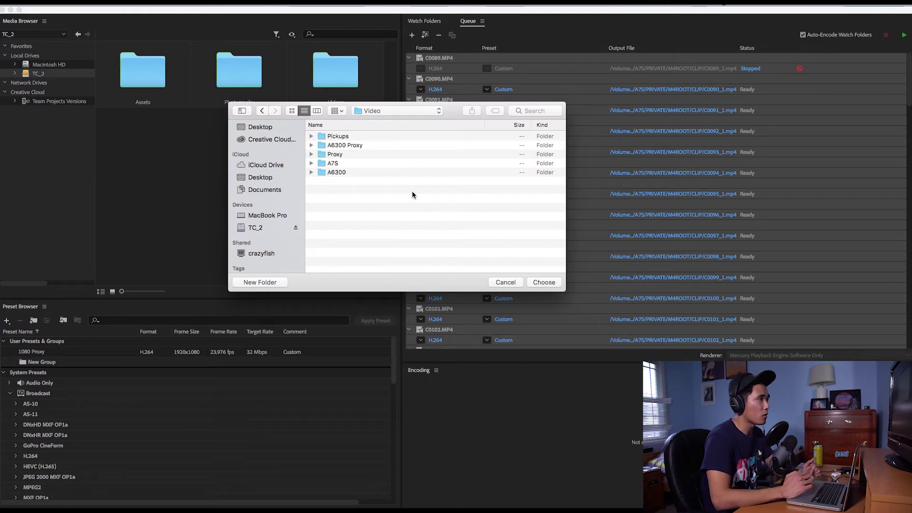
Step: Choose the Video/Proxy folder as the output destination for all queued jobs
{"action": "left_click", "coordinate": [340, 155]}
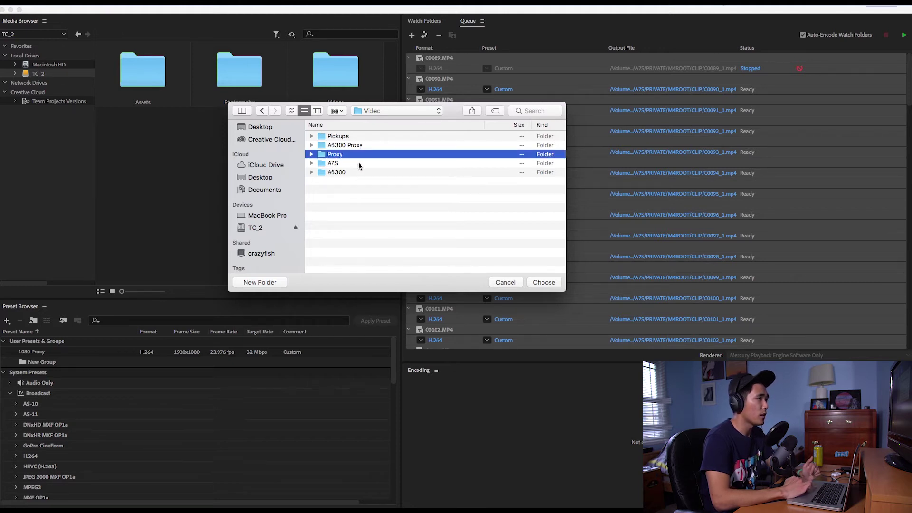
{"action": "left_click", "coordinate": [543, 283]}
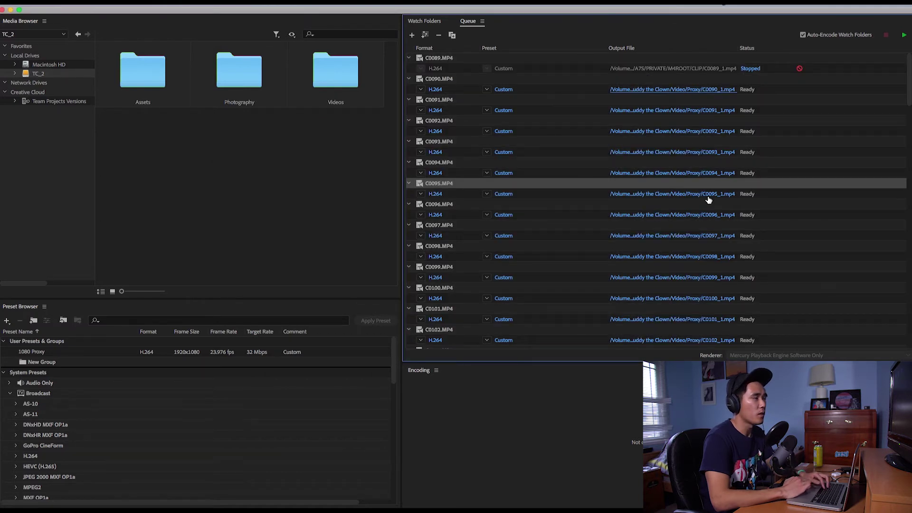
Step: Start encoding the queue into 720p proxies and open the Proxy folder in Finder
{"action": "scroll", "coordinate": [564, 90], "scroll_direction": "down", "scroll_amount": 10}
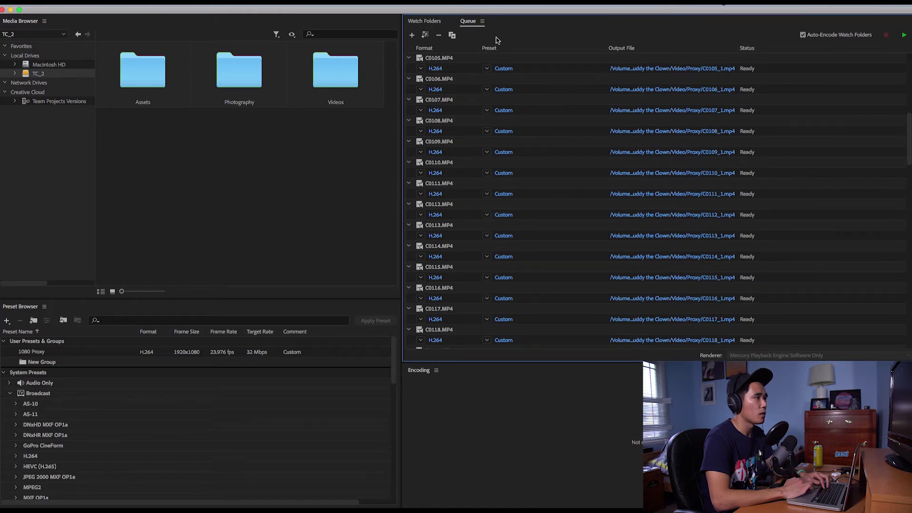
{"action": "scroll", "coordinate": [855, 156], "scroll_direction": "up", "scroll_amount": 10}
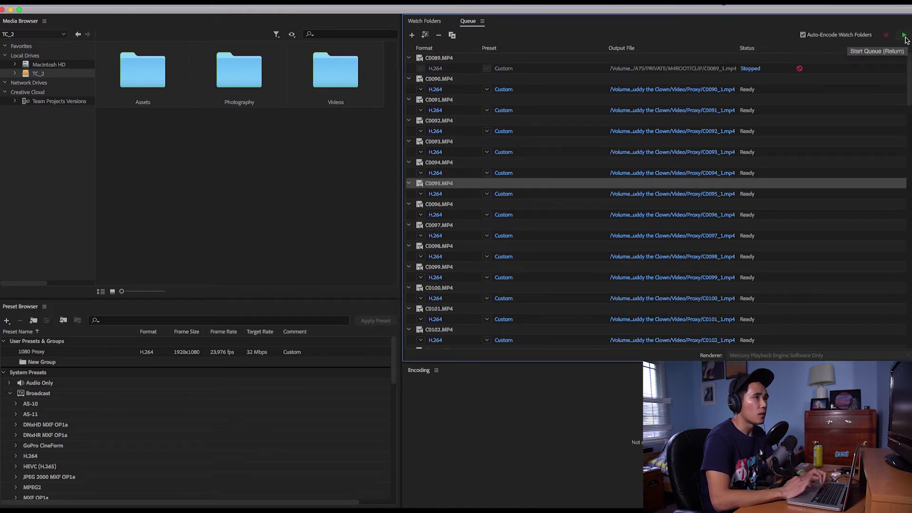
{"action": "left_click", "coordinate": [905, 36]}
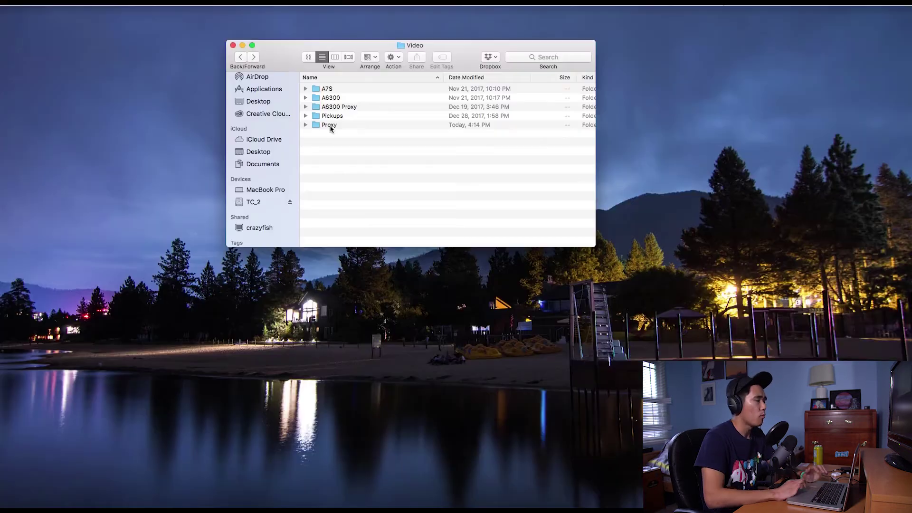
{"action": "double_click", "coordinate": [331, 125]}
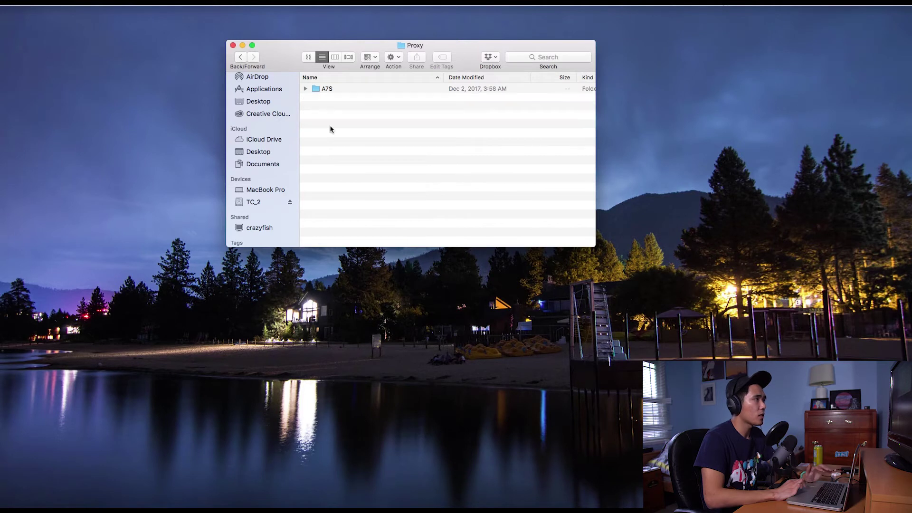
Step: Open the A7S proxy folder beside the CLIP folder to compare file sizes
{"action": "double_click", "coordinate": [336, 92]}
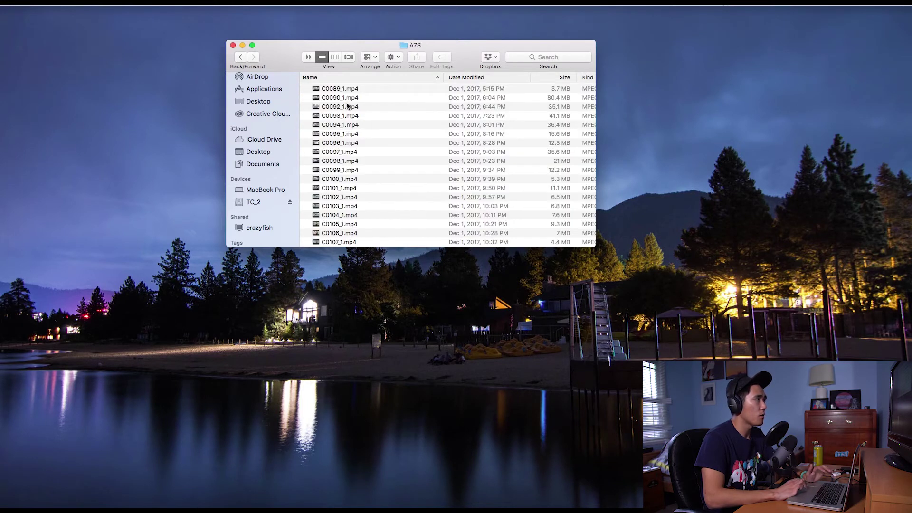
{"action": "scroll", "coordinate": [333, 99], "scroll_direction": "down", "scroll_amount": 20}
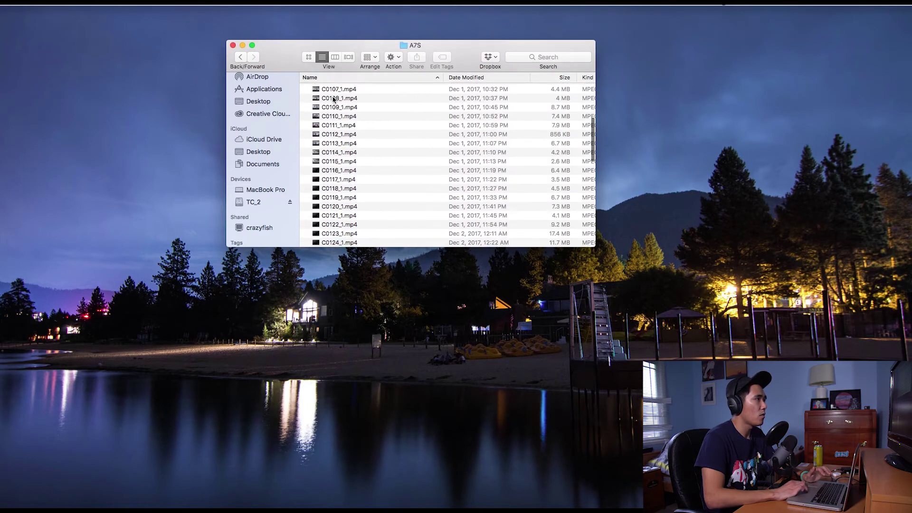
{"action": "scroll", "coordinate": [333, 99], "scroll_direction": "up", "scroll_amount": 20}
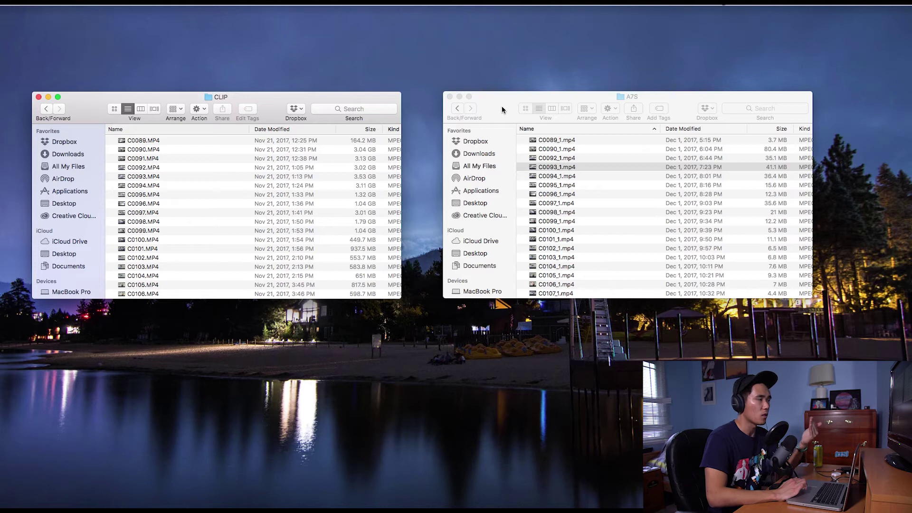
{"action": "left_click", "coordinate": [599, 169]}
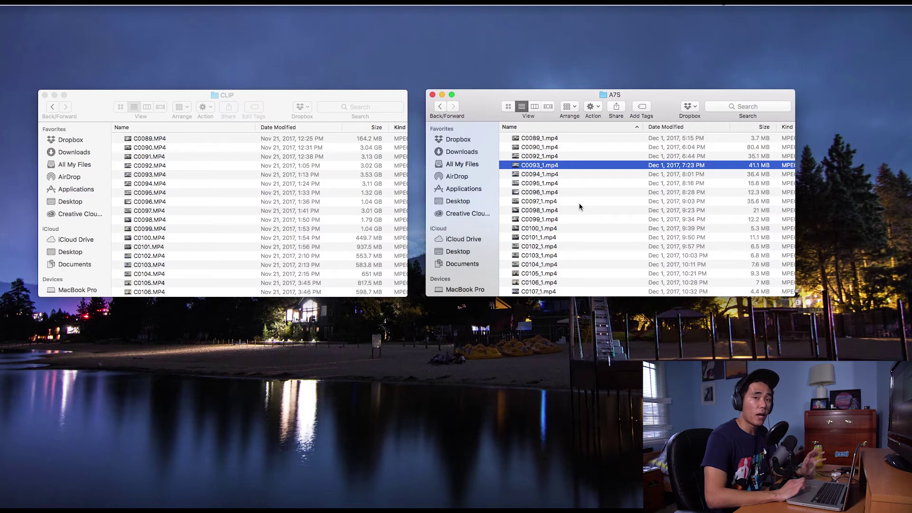
{"action": "left_click_drag", "start_coordinate": [275, 97], "coordinate": [282, 106]}
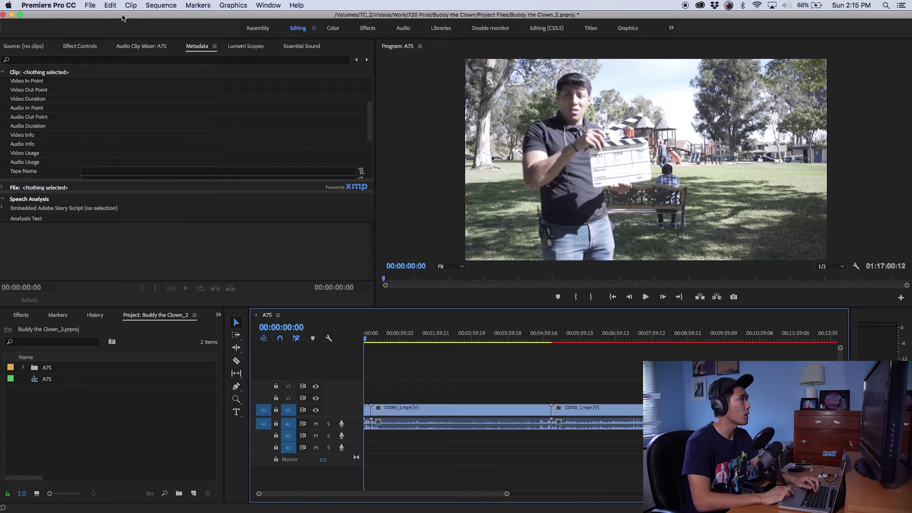
Step: Make all A7S timeline clips offline, keeping media files on disk
{"action": "left_click", "coordinate": [114, 6]}
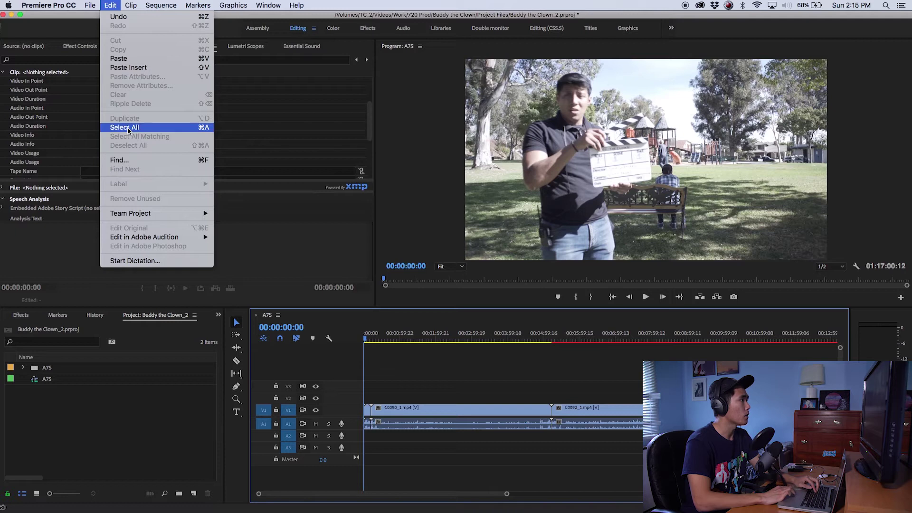
{"action": "left_click", "coordinate": [127, 128]}
{"action": "right_click", "coordinate": [434, 409]}
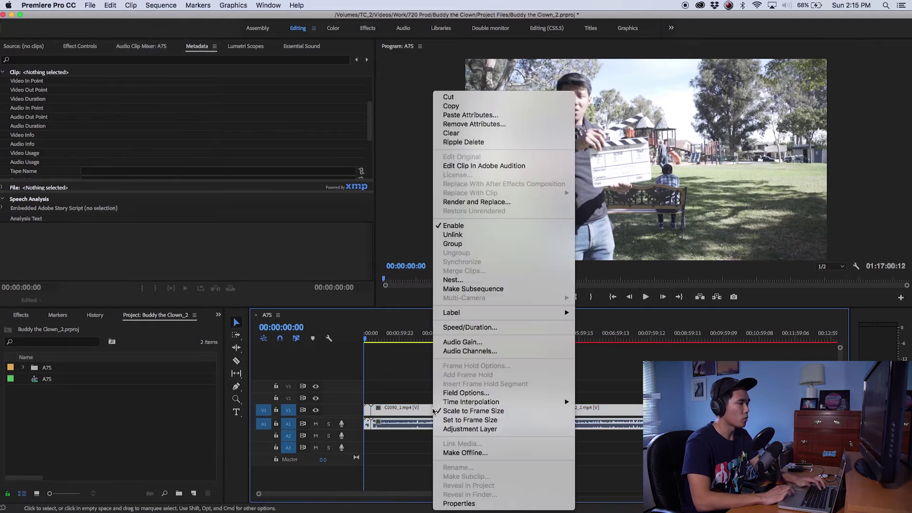
{"action": "left_click", "coordinate": [456, 453]}
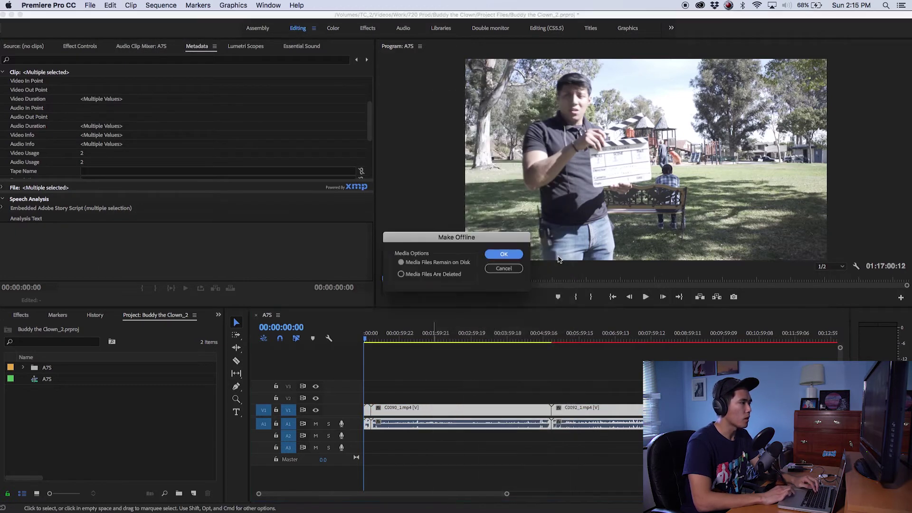
{"action": "left_click", "coordinate": [504, 254]}
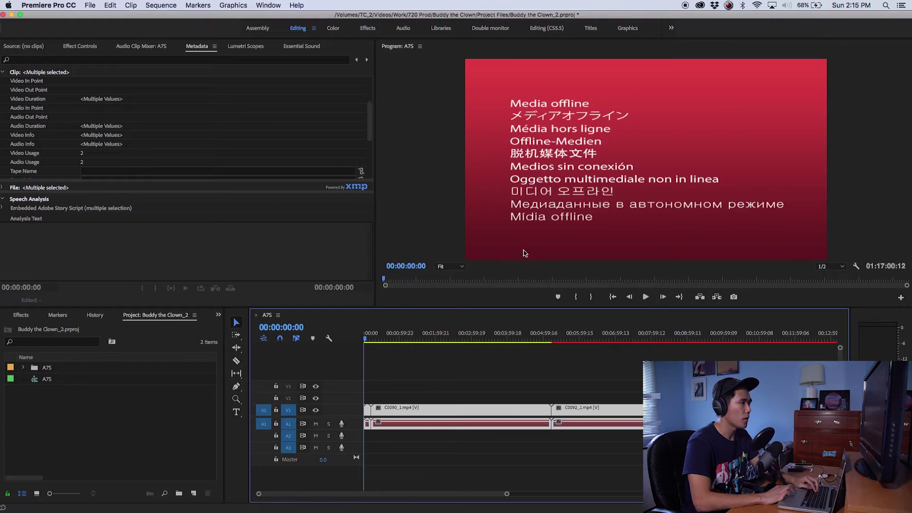
{"action": "left_click", "coordinate": [374, 366]}
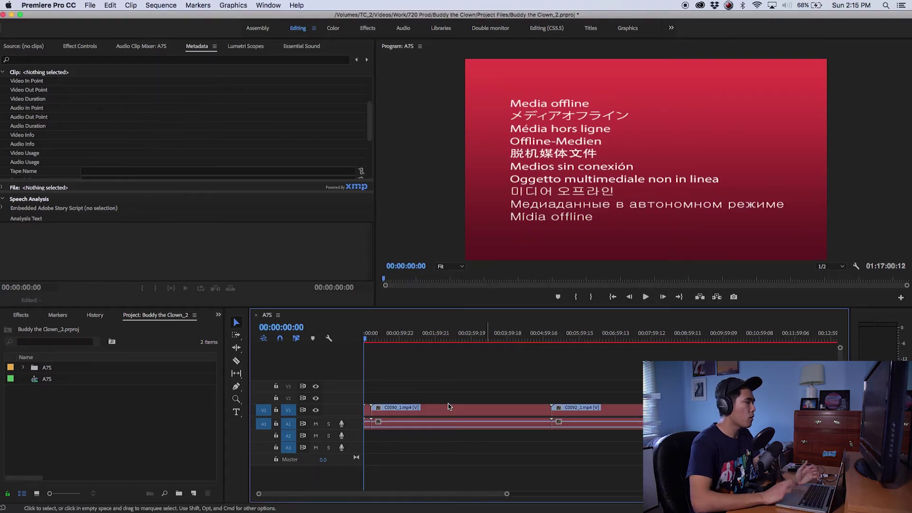
Step: Open the A7S bin in its own window and select all 78 clips
{"action": "left_click", "coordinate": [34, 367]}
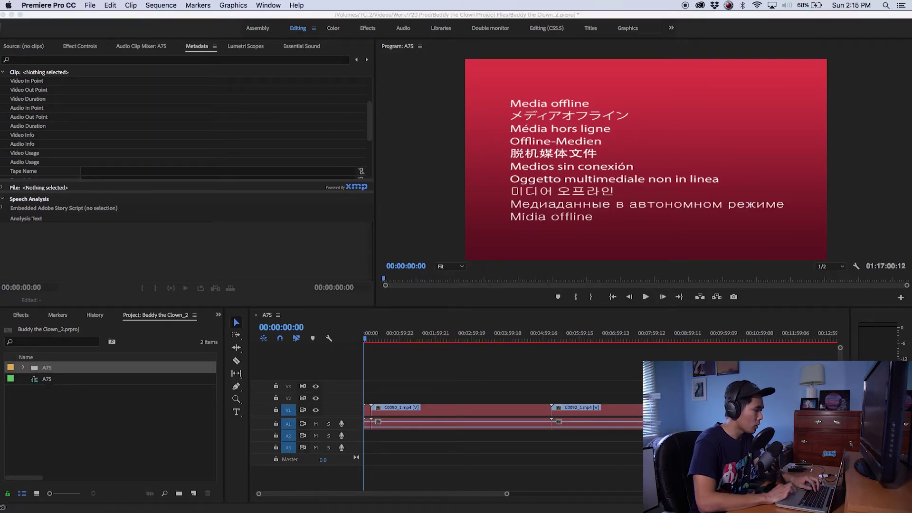
{"action": "double_click", "coordinate": [34, 367]}
{"action": "key", "text": "super+a"}
Step: Choose Proxy > Reconnect Full Resolution Media for the bin clips and attach C0089_1.mp4
{"action": "right_click", "coordinate": [211, 196]}
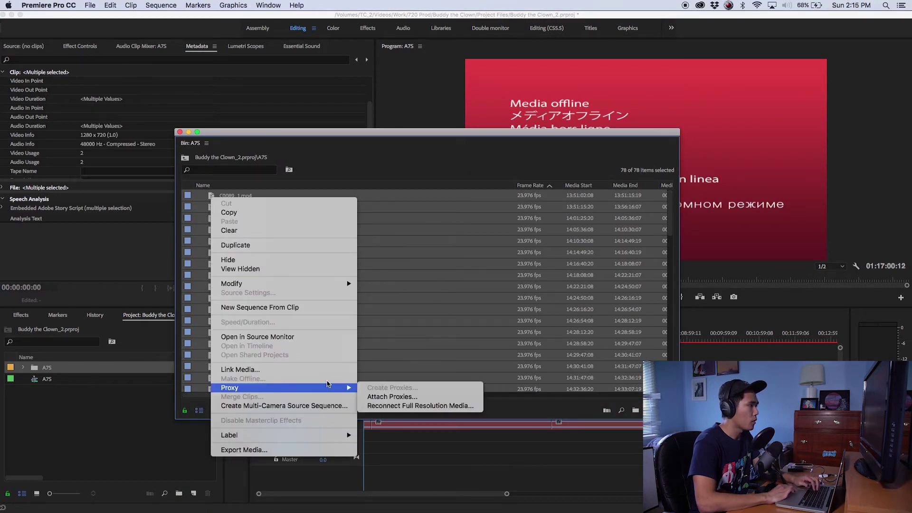
{"action": "mouse_move", "coordinate": [347, 389]}
{"action": "left_click", "coordinate": [381, 407]}
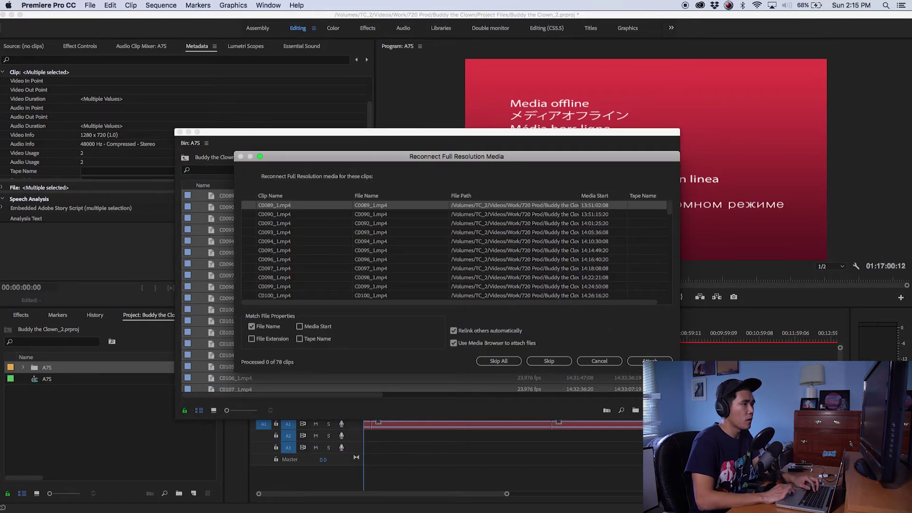
{"action": "left_click", "coordinate": [650, 361]}
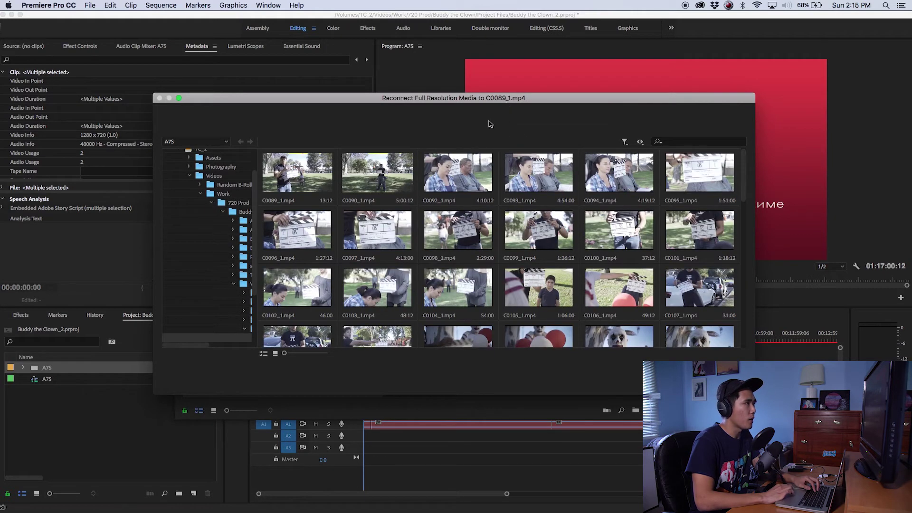
Step: Pick C0089.MP4 from A7S/PRIVATE/M4ROOT/CLIP and let remaining clips relink automatically
{"action": "scroll", "coordinate": [245, 267], "scroll_direction": "right", "scroll_amount": 3}
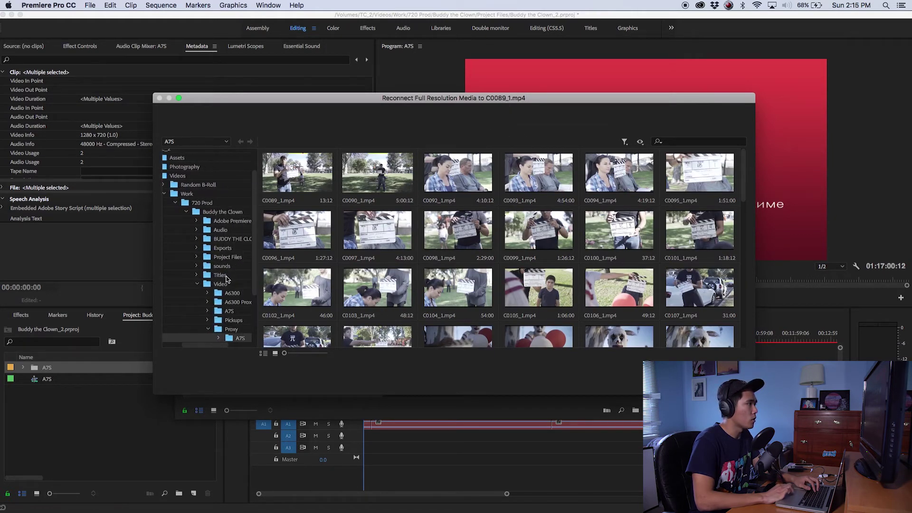
{"action": "left_click", "coordinate": [232, 310]}
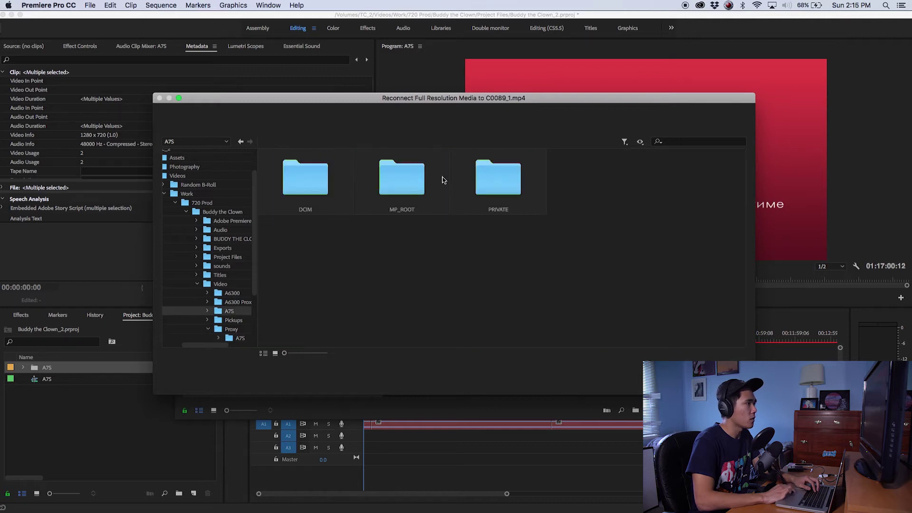
{"action": "double_click", "coordinate": [492, 178]}
{"action": "double_click", "coordinate": [401, 176]}
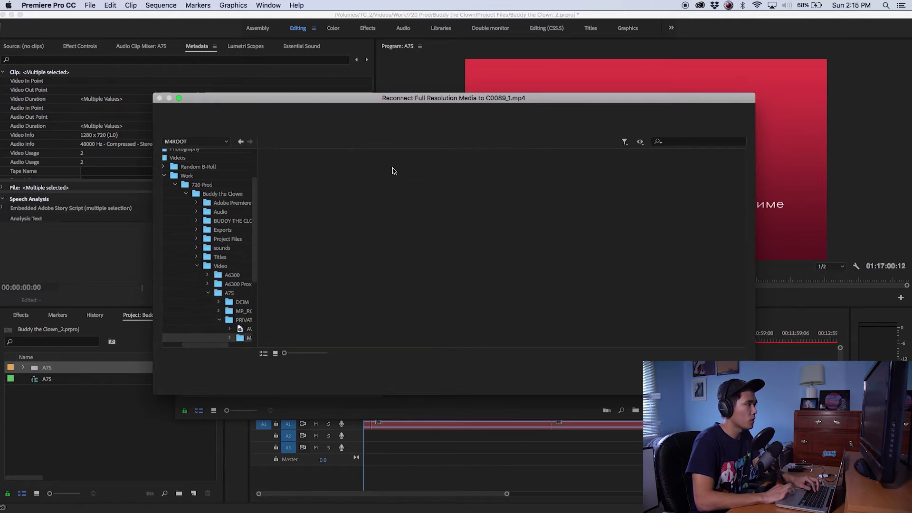
{"action": "double_click", "coordinate": [294, 174]}
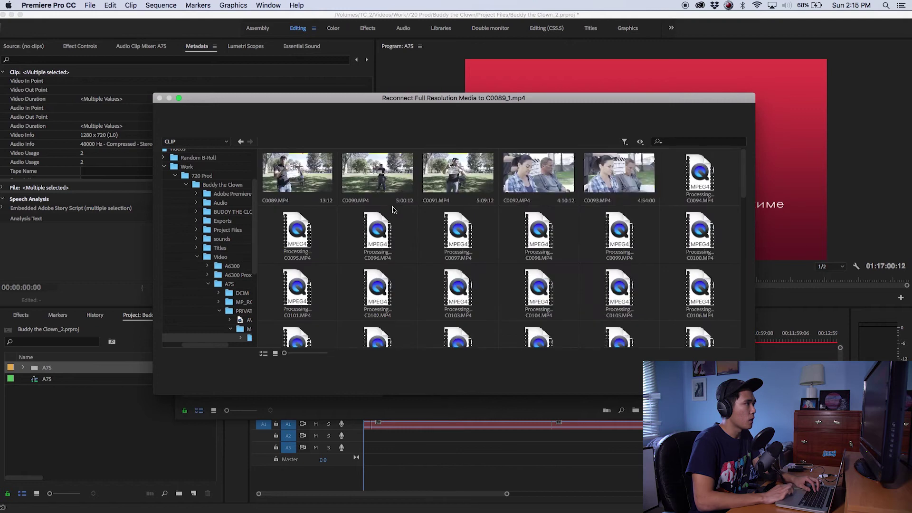
{"action": "left_click", "coordinate": [299, 178]}
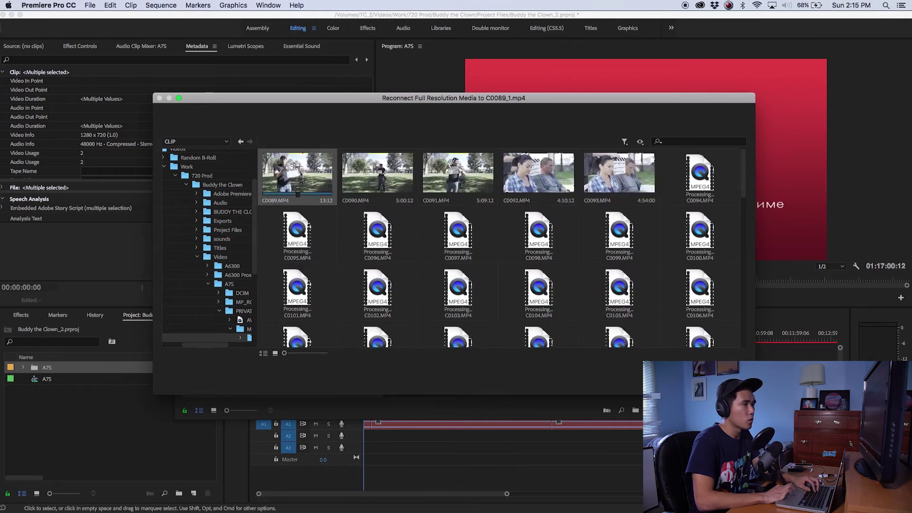
{"action": "key", "text": "Escape"}
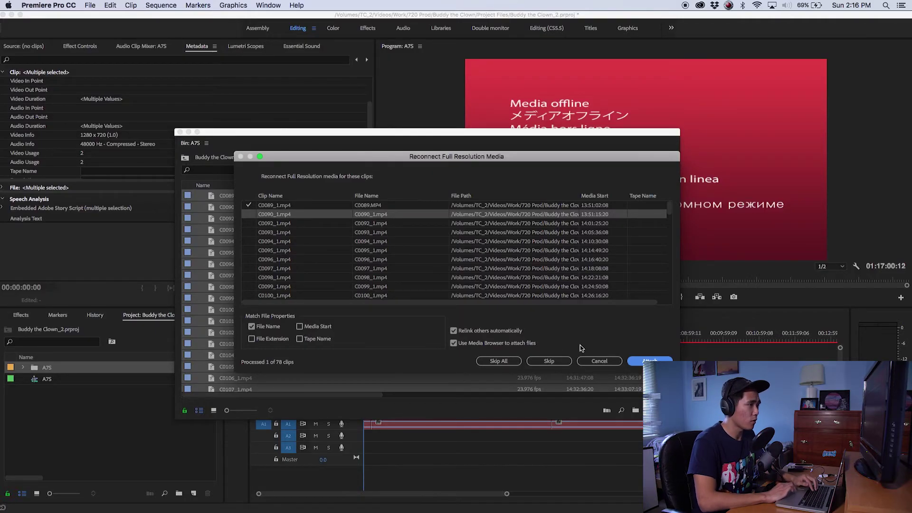
{"action": "left_click", "coordinate": [506, 364]}
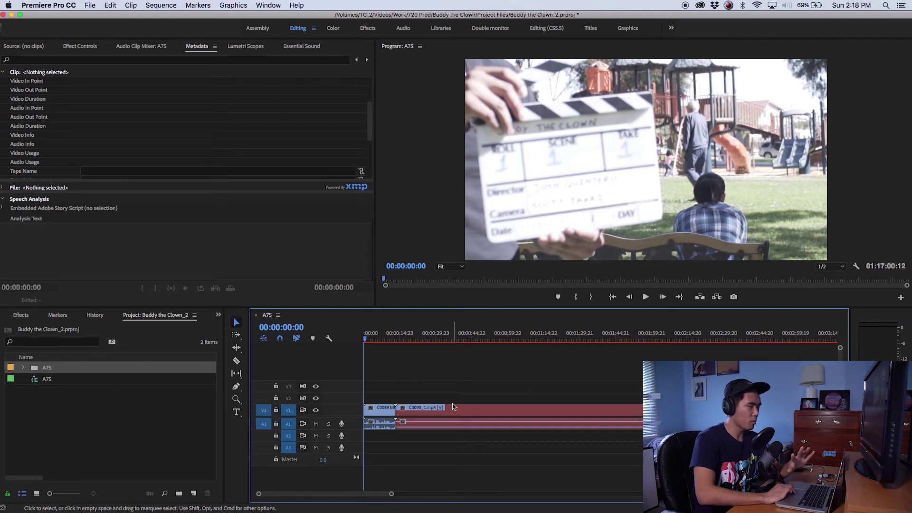
Step: Verify C0089 now reads 3840x2160, then open Sequence Settings
{"action": "left_click", "coordinate": [379, 411]}
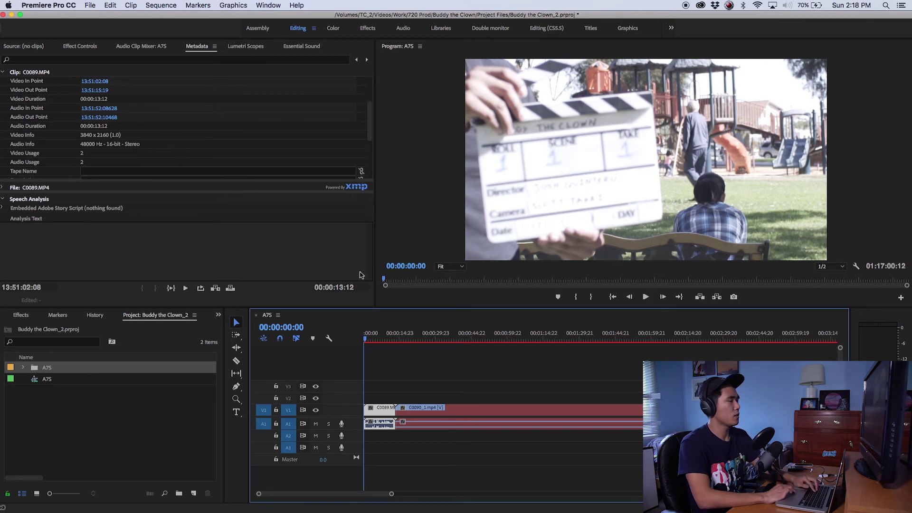
{"action": "left_click", "coordinate": [405, 389]}
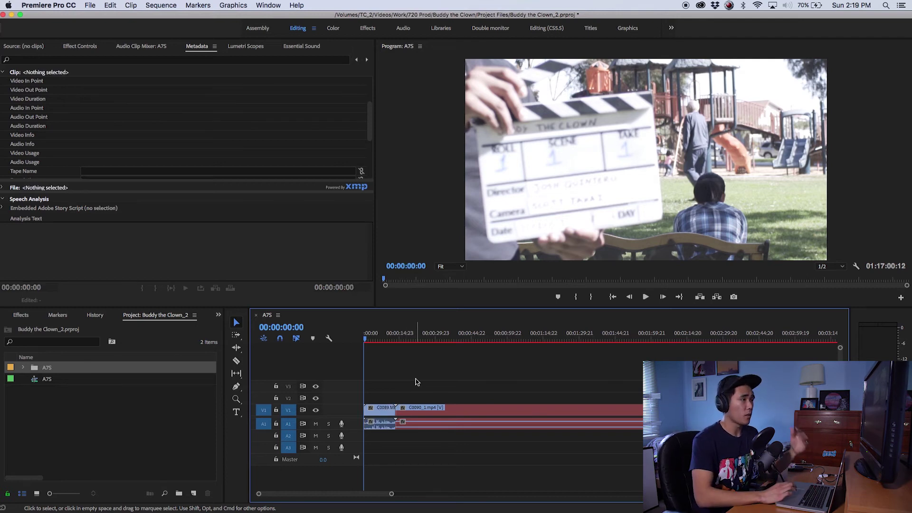
{"action": "key", "text": "super+shift+s"}
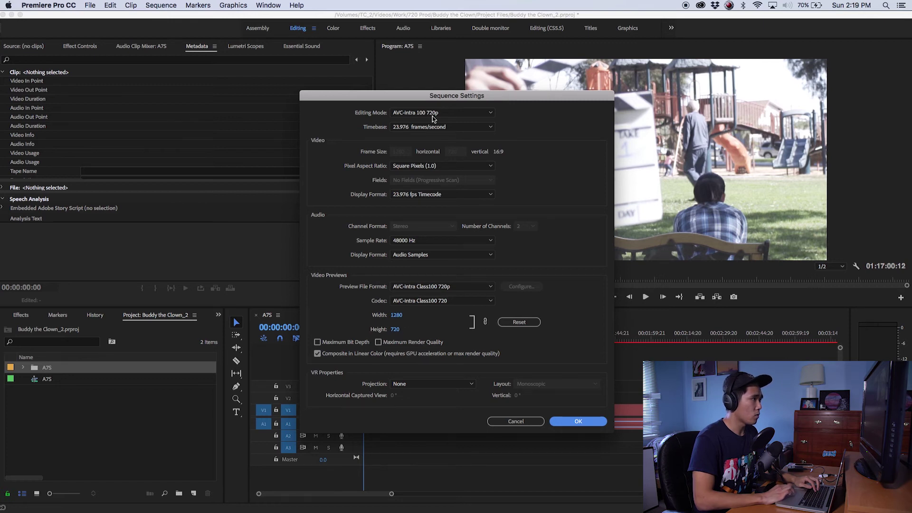
Step: Set Editing Mode to Custom with a 1920 x 1080 frame size, accepting deleted previews
{"action": "left_click", "coordinate": [472, 114]}
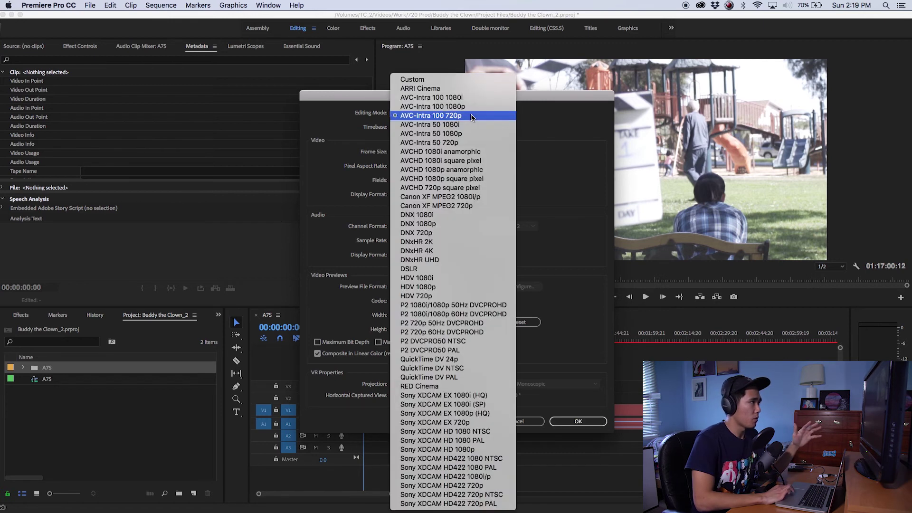
{"action": "left_click", "coordinate": [443, 81]}
{"action": "double_click", "coordinate": [407, 152]}
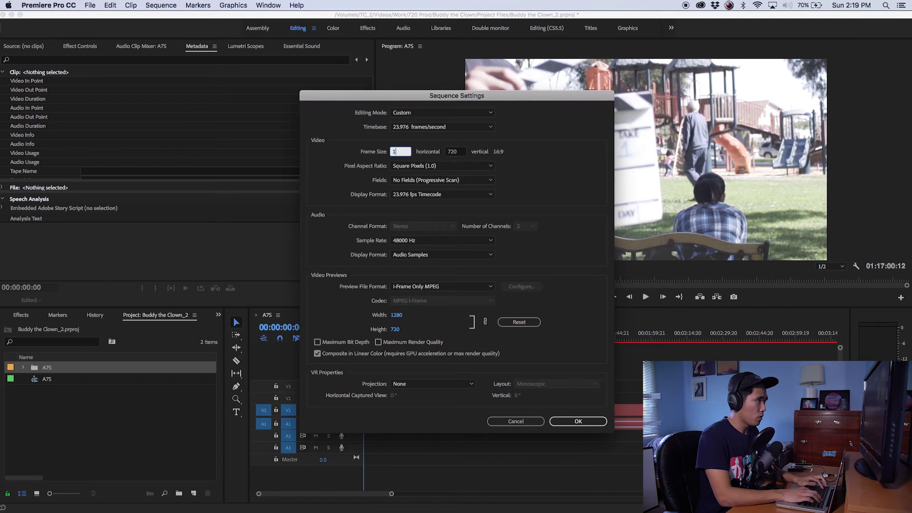
{"action": "key", "text": "Tab"}
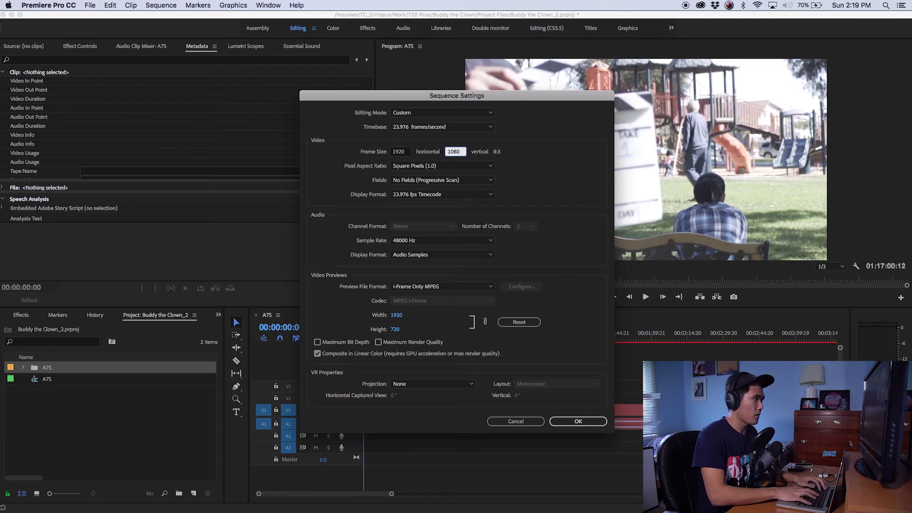
{"action": "key", "text": "Return"}
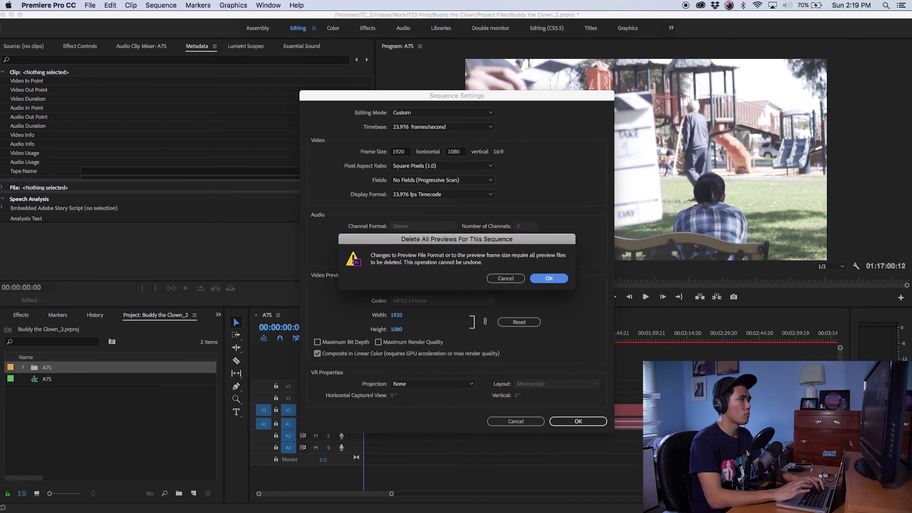
{"action": "left_click", "coordinate": [549, 279]}
{"action": "left_click", "coordinate": [579, 421]}
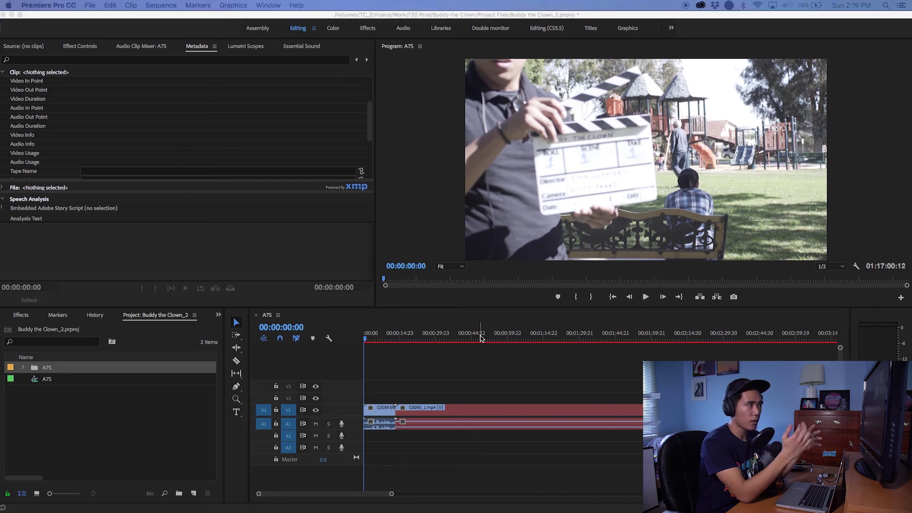
Step: Apply Scale to Frame Size to the selected A7S timeline clips so each 4K shot fits 1920x1080
{"action": "left_click", "coordinate": [424, 377]}
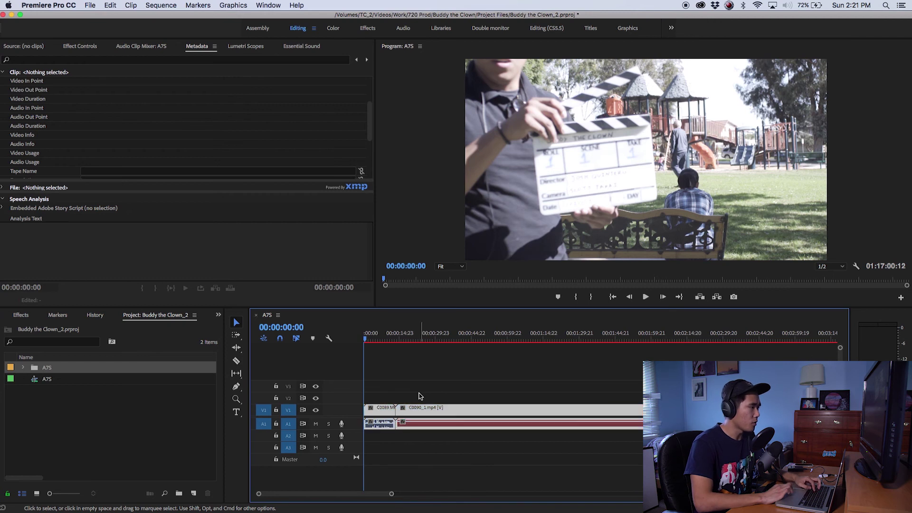
{"action": "right_click", "coordinate": [384, 412]}
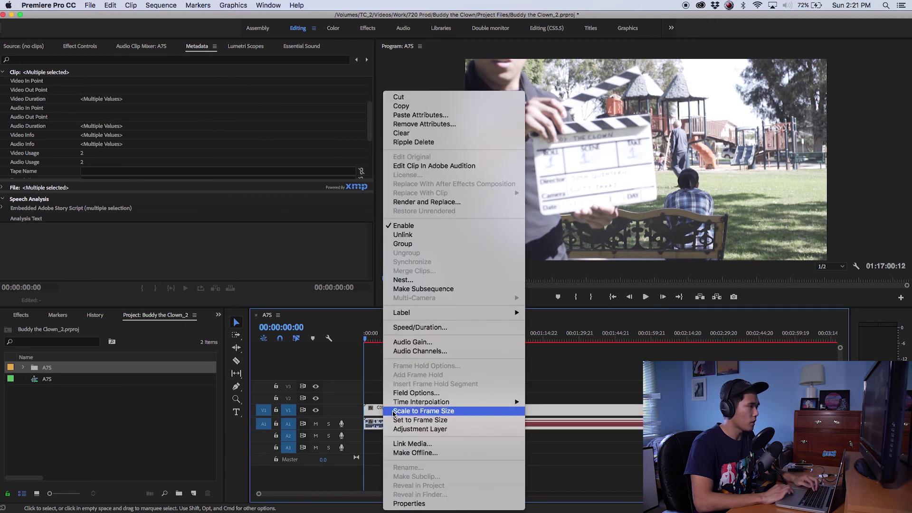
{"action": "left_click", "coordinate": [423, 412]}
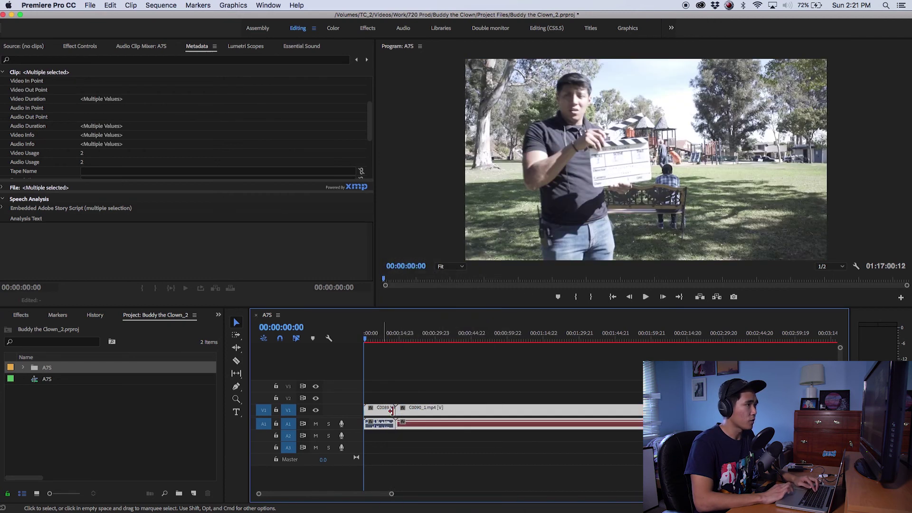
{"action": "left_click", "coordinate": [412, 383]}
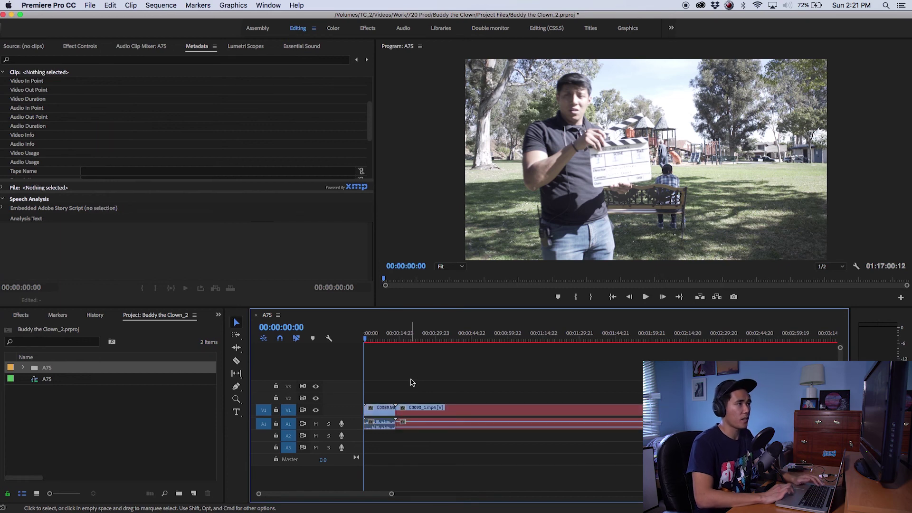